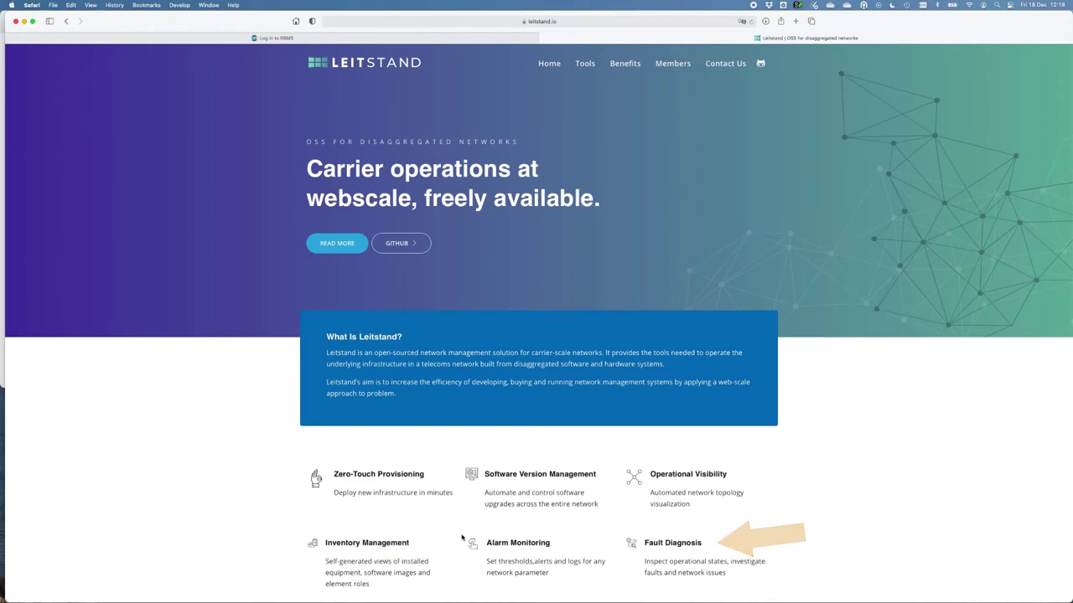
Step: Sign in to RBMS with the filled credentials and show element l2.pod1.nbg2's dashboards list
{"action": "scroll", "coordinate": [461, 537], "scroll_direction": "down", "scroll_amount": 5}
{"action": "scroll", "coordinate": [461, 538], "scroll_direction": "down", "scroll_amount": 1}
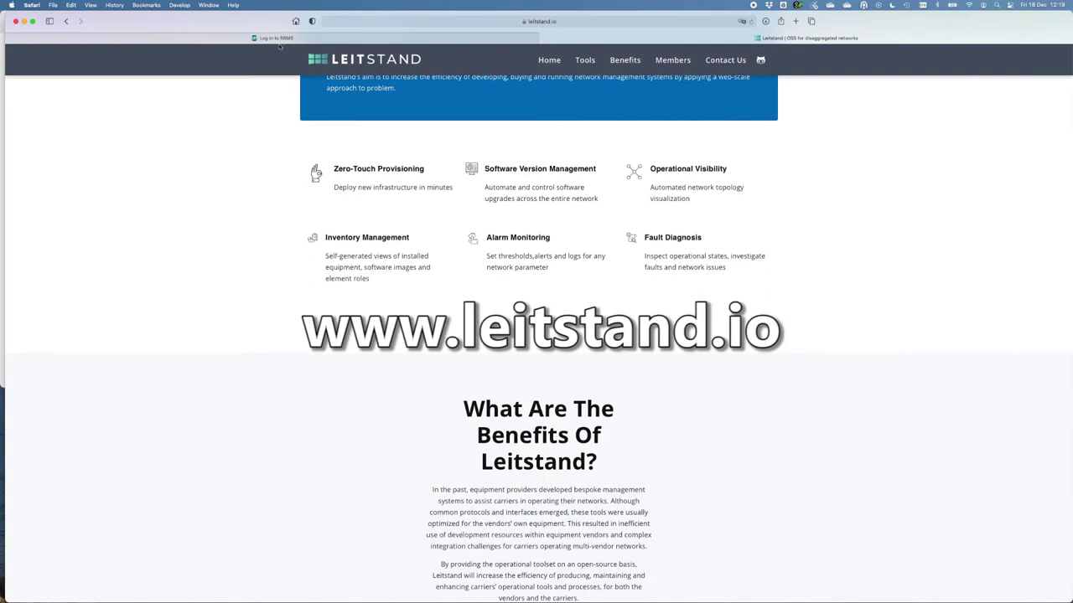
{"action": "left_click", "coordinate": [278, 39]}
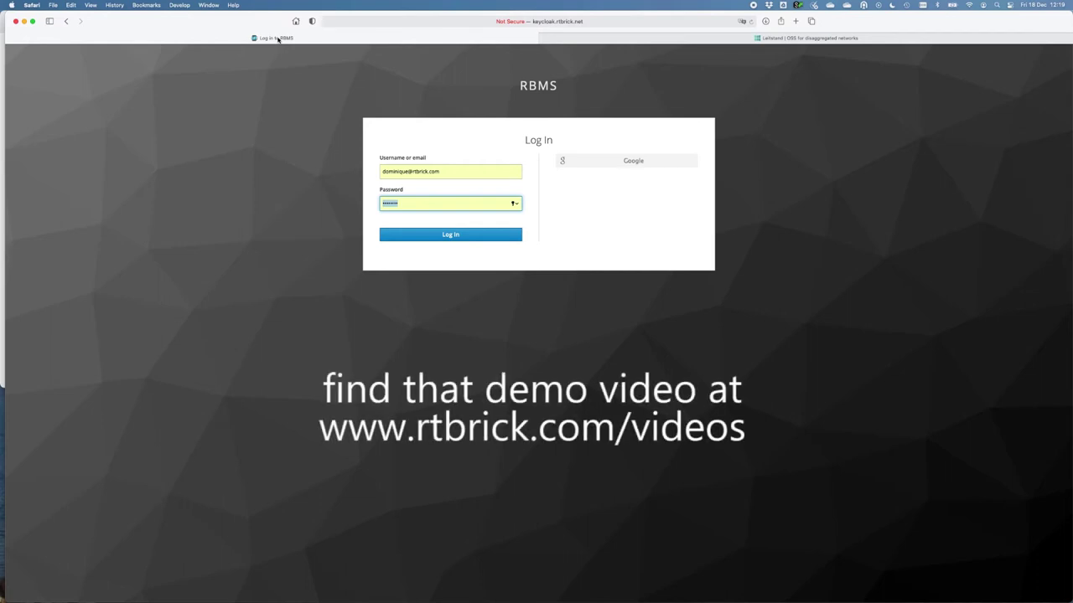
{"action": "left_click", "coordinate": [461, 234]}
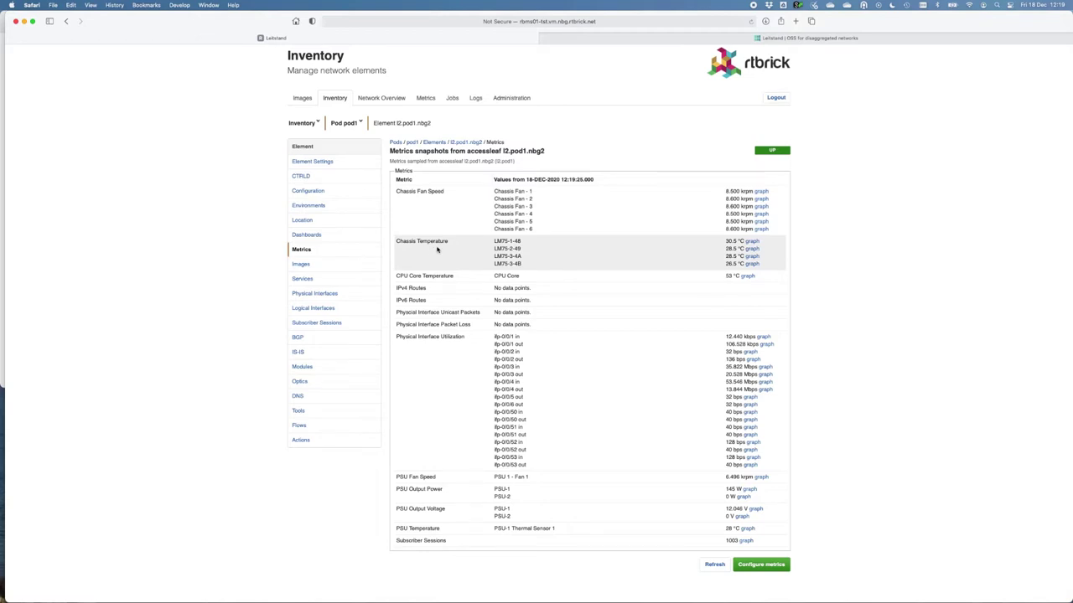
{"action": "left_click", "coordinate": [312, 237]}
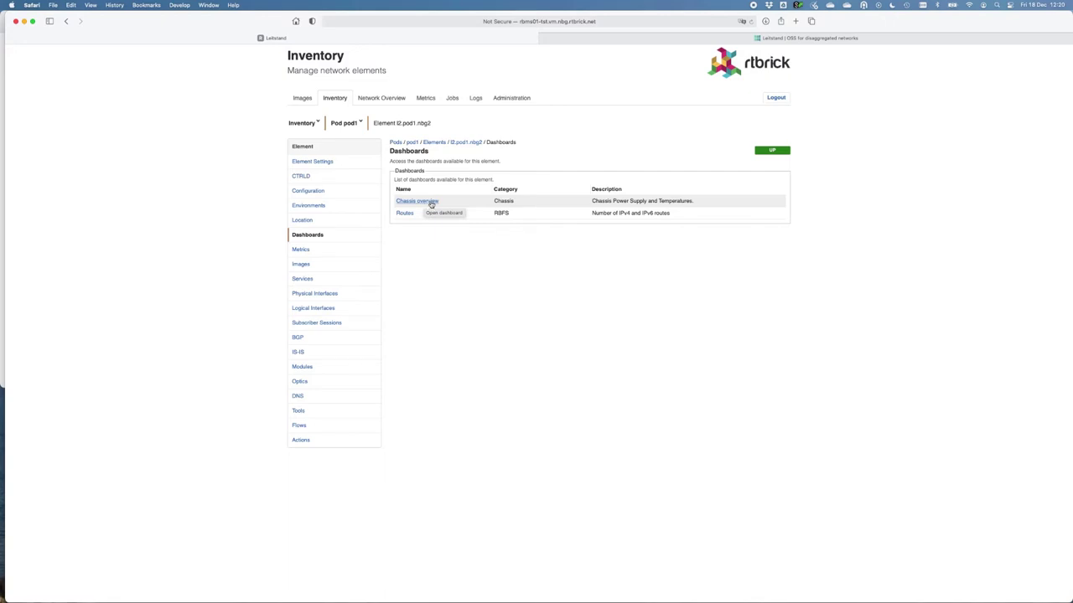
Step: Open the Chassis overview dashboard for l2.pod1.nbg2 in Grafana
{"action": "left_click", "coordinate": [427, 203]}
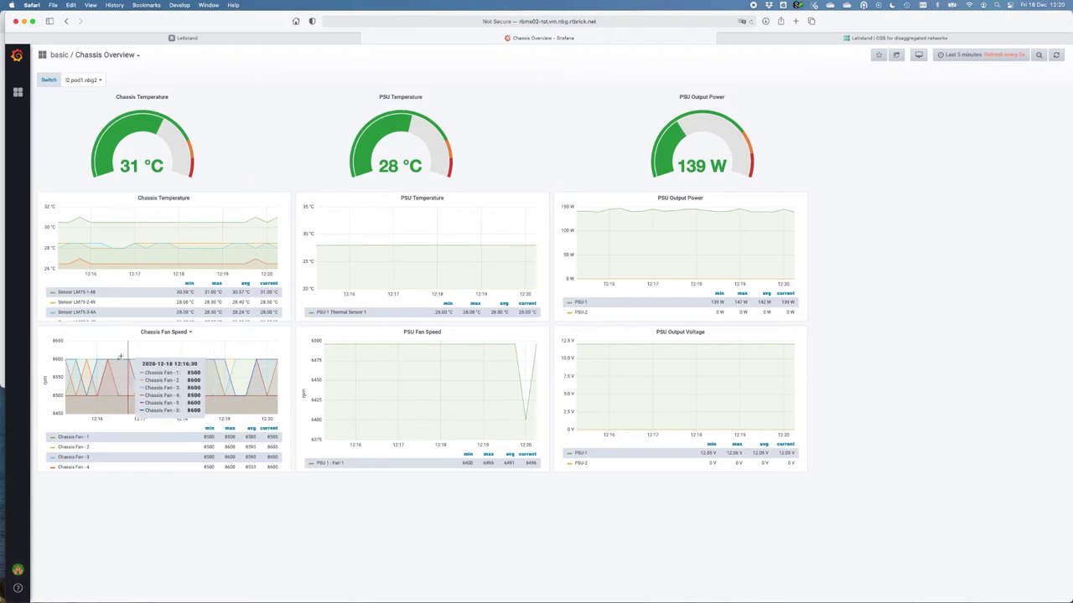
Step: Widen the Chassis overview time range to about ten minutes, then list the element's physical interfaces in RBMS
{"action": "key", "text": "ctrl+z"}
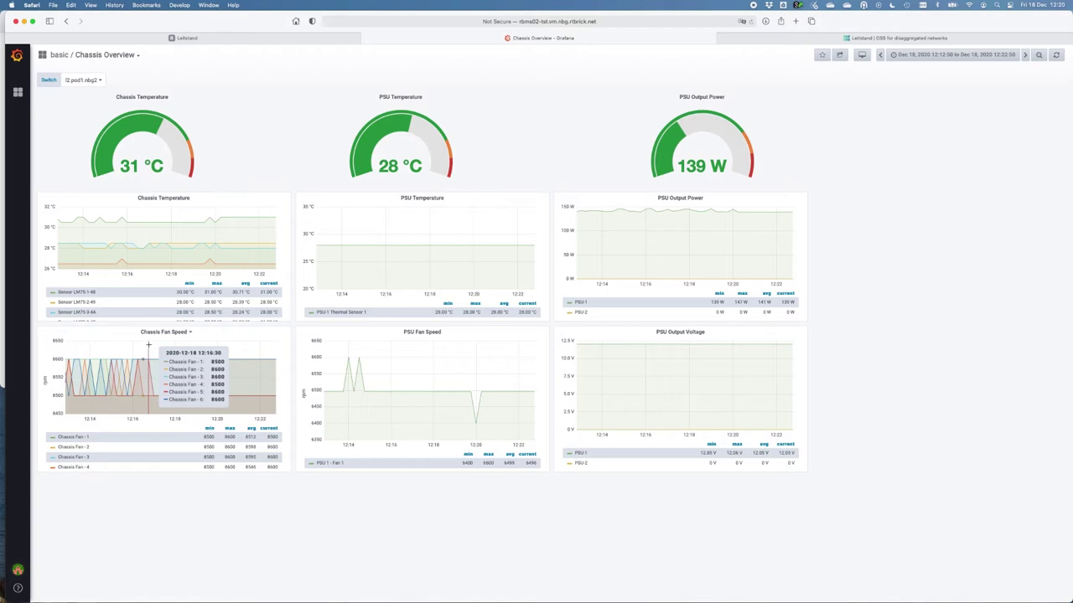
{"action": "left_click", "coordinate": [180, 38]}
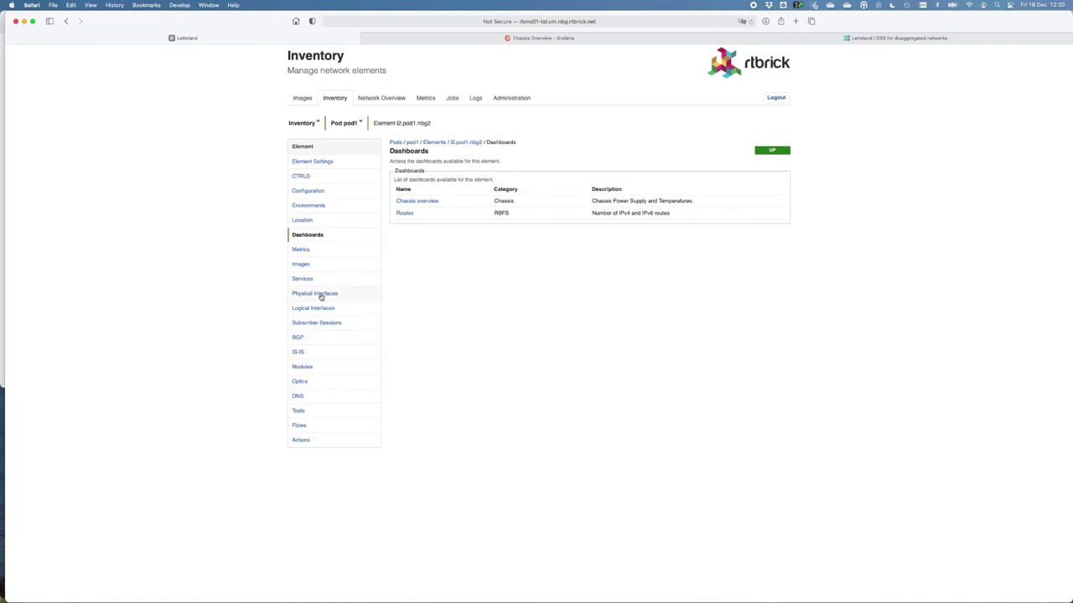
{"action": "left_click", "coordinate": [320, 295]}
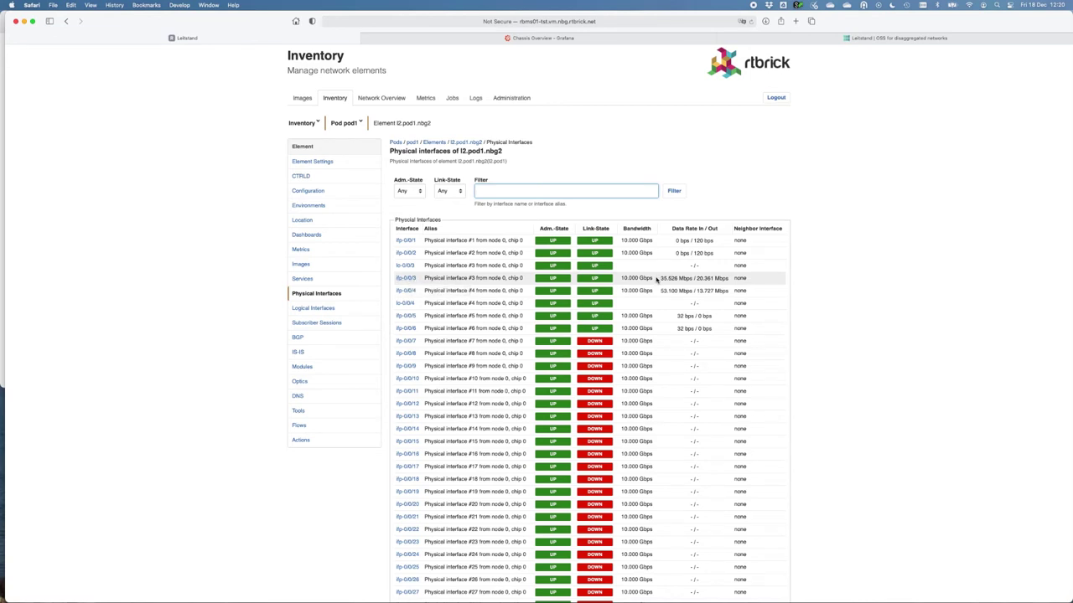
Step: Open interface ifp-0/0/3 and zoom its utilization graph out to a wider span
{"action": "left_click", "coordinate": [405, 279]}
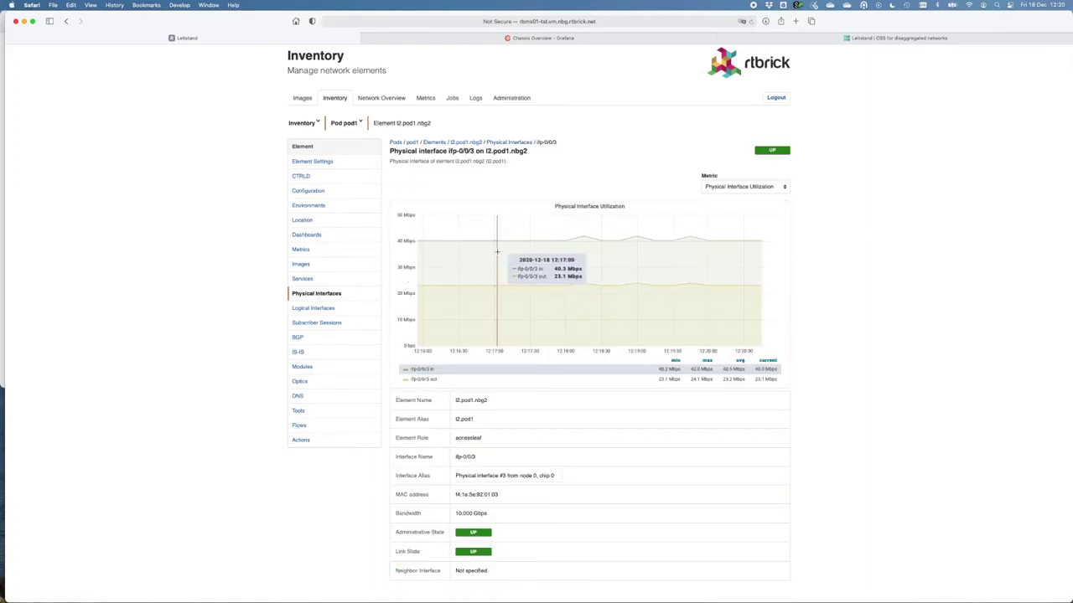
{"action": "double_click", "coordinate": [473, 256]}
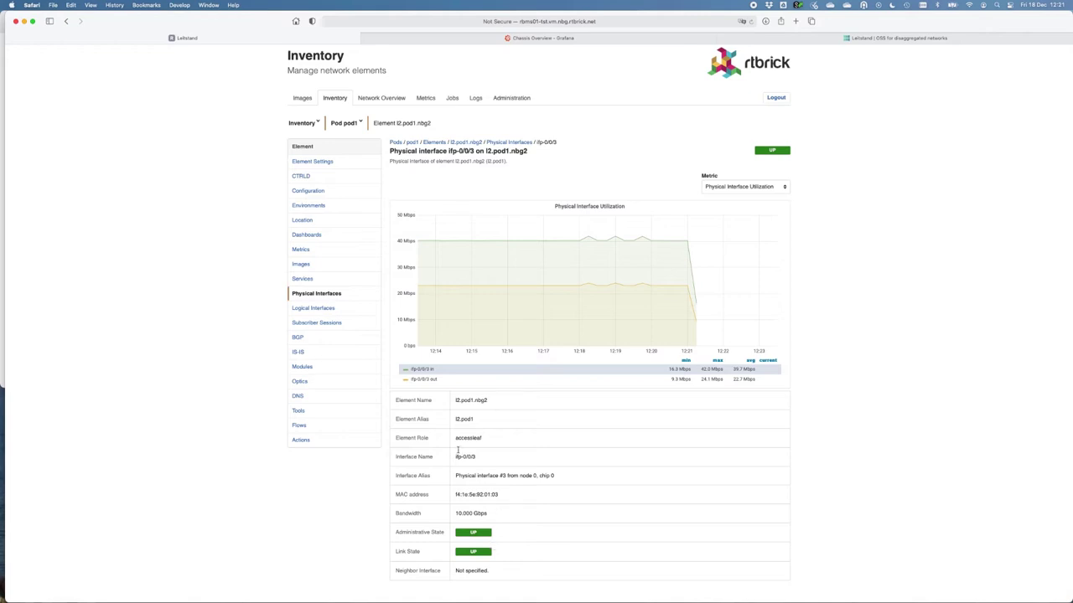
Step: Inspect the optic on port ifp-0/0/3, then list l2.pod1.nbg2's BGP instances
{"action": "left_click", "coordinate": [299, 382]}
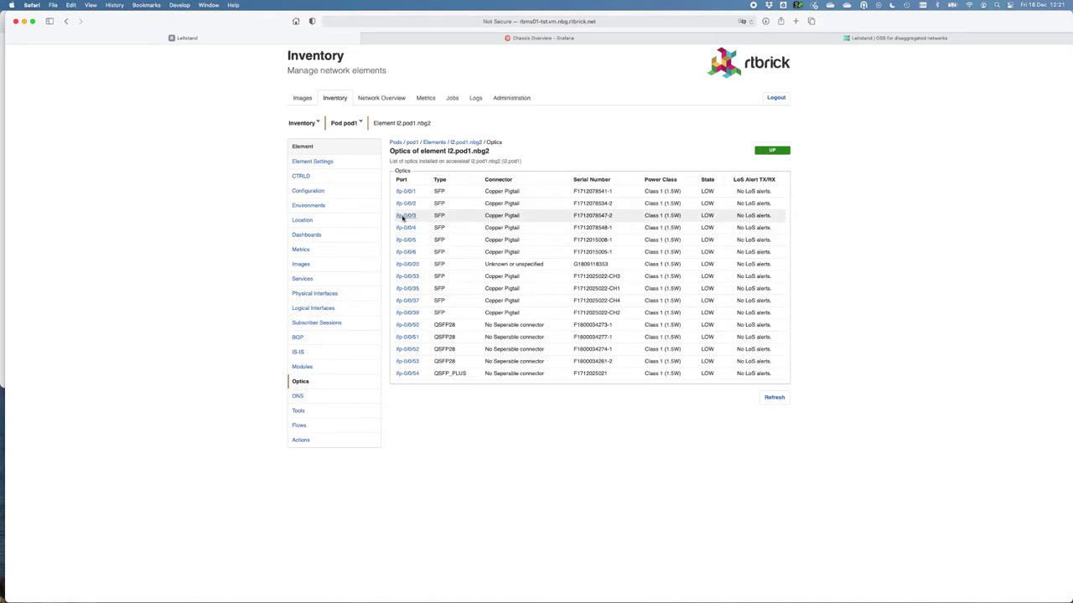
{"action": "left_click", "coordinate": [405, 216]}
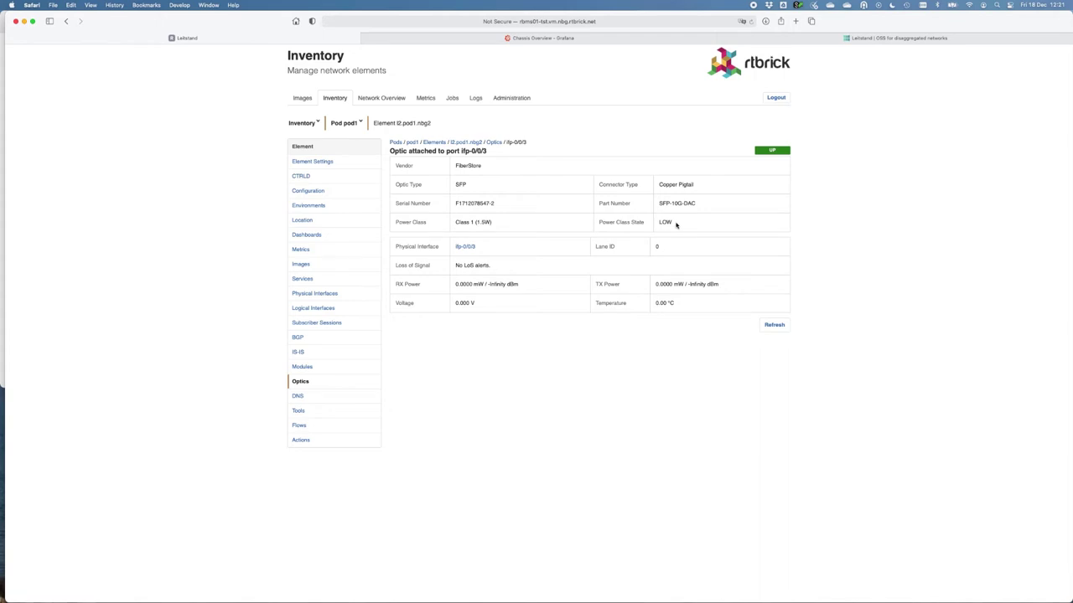
{"action": "left_click", "coordinate": [297, 338]}
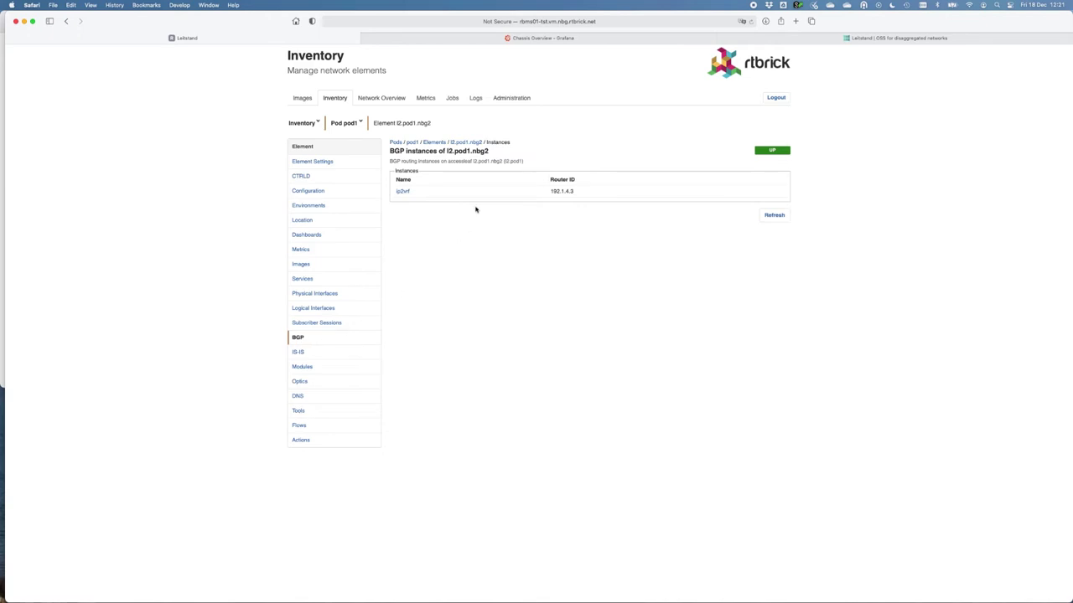
Step: Open the 0.0.0.0 eBGP peer in instance ip2vrf, then show the subscriber sessions graph
{"action": "left_click", "coordinate": [403, 192]}
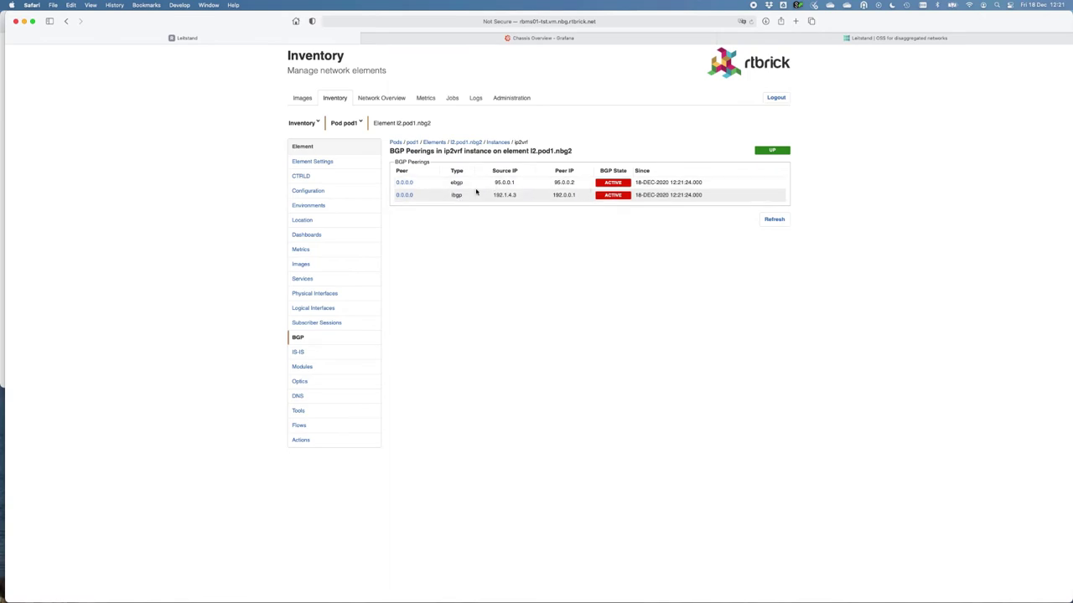
{"action": "left_click", "coordinate": [403, 184]}
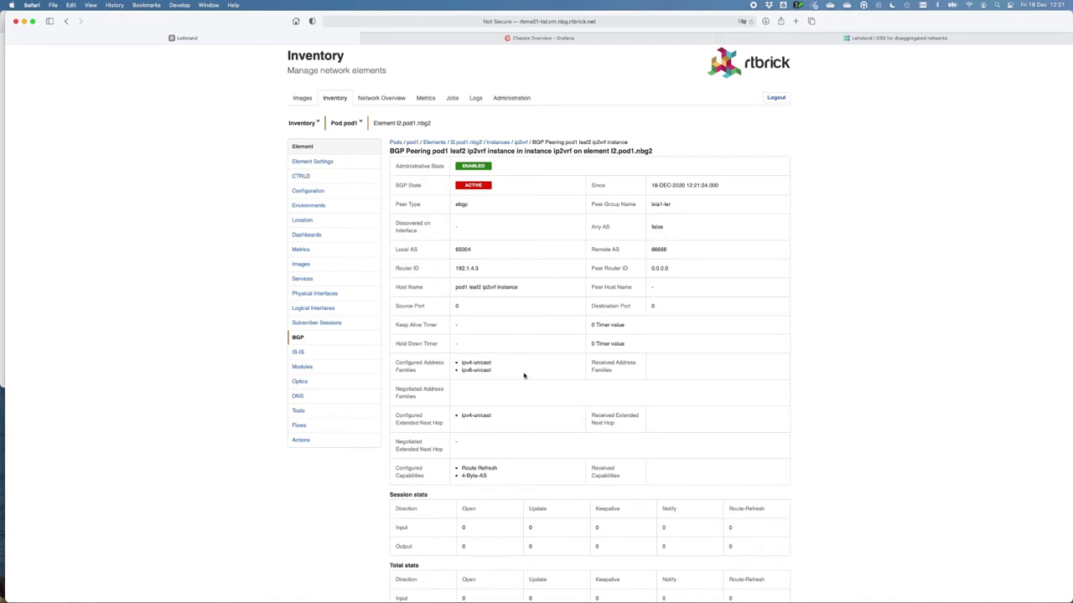
{"action": "left_click", "coordinate": [318, 324]}
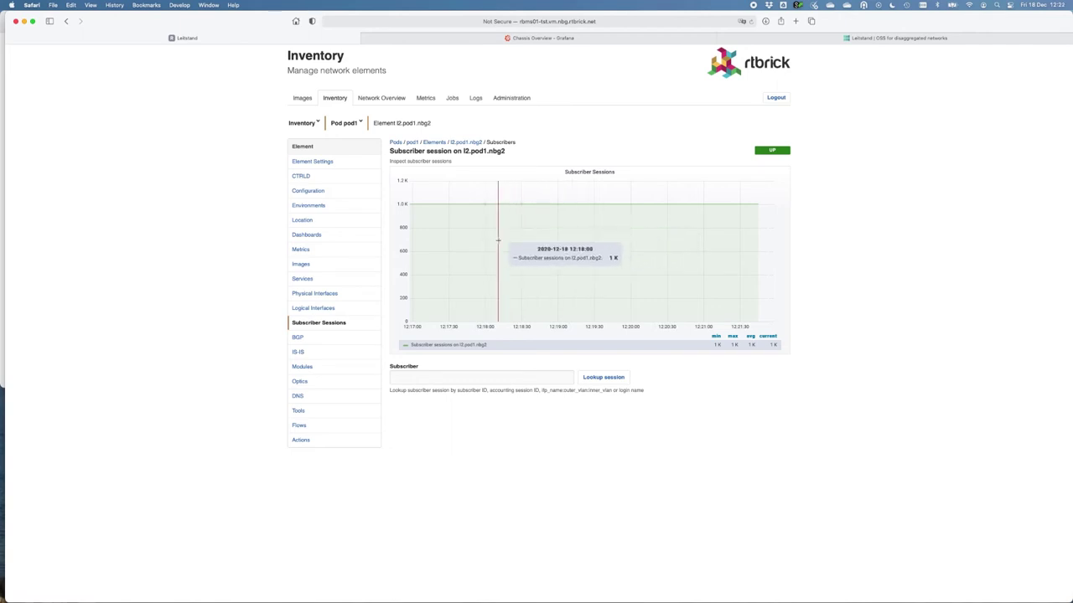
Step: Look up the subscriber's PPPoE session by entering their login name and review its details
{"action": "left_click", "coordinate": [426, 379]}
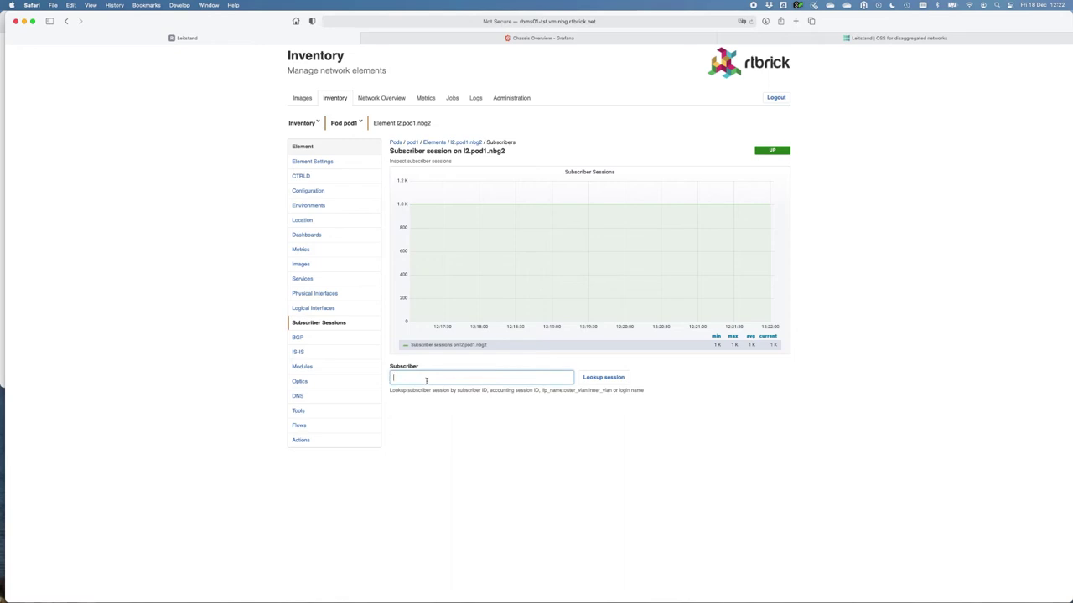
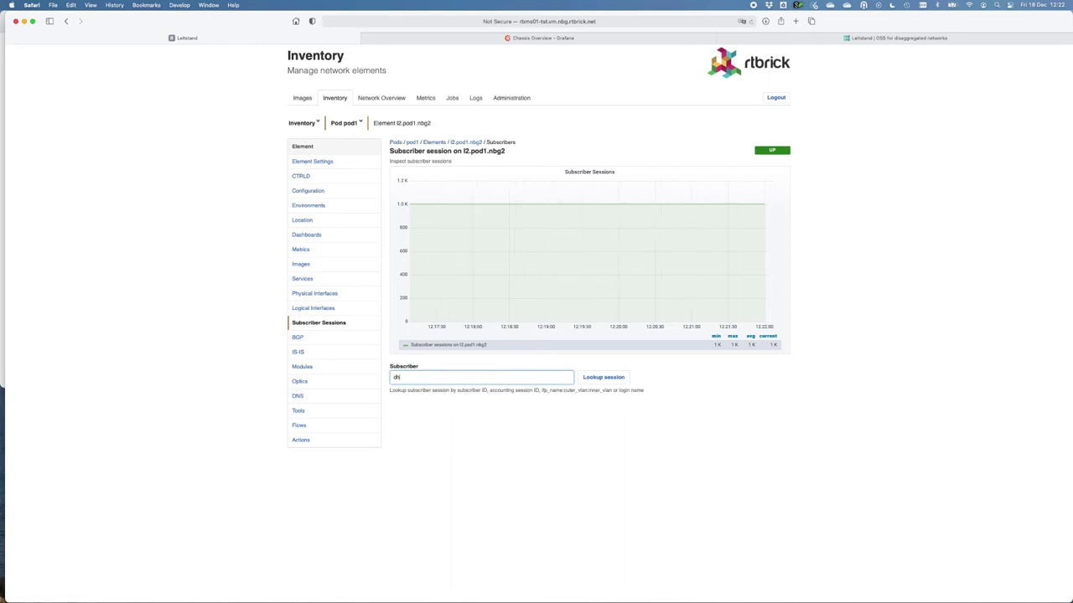
{"action": "left_click", "coordinate": [610, 378]}
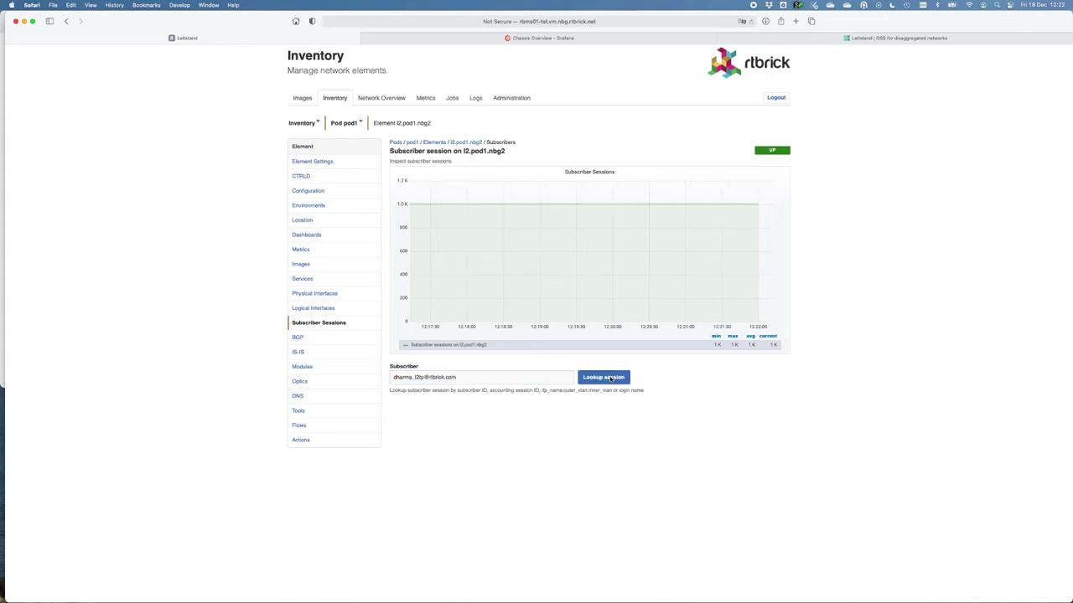
{"action": "scroll", "coordinate": [644, 320], "scroll_direction": "down", "scroll_amount": 3}
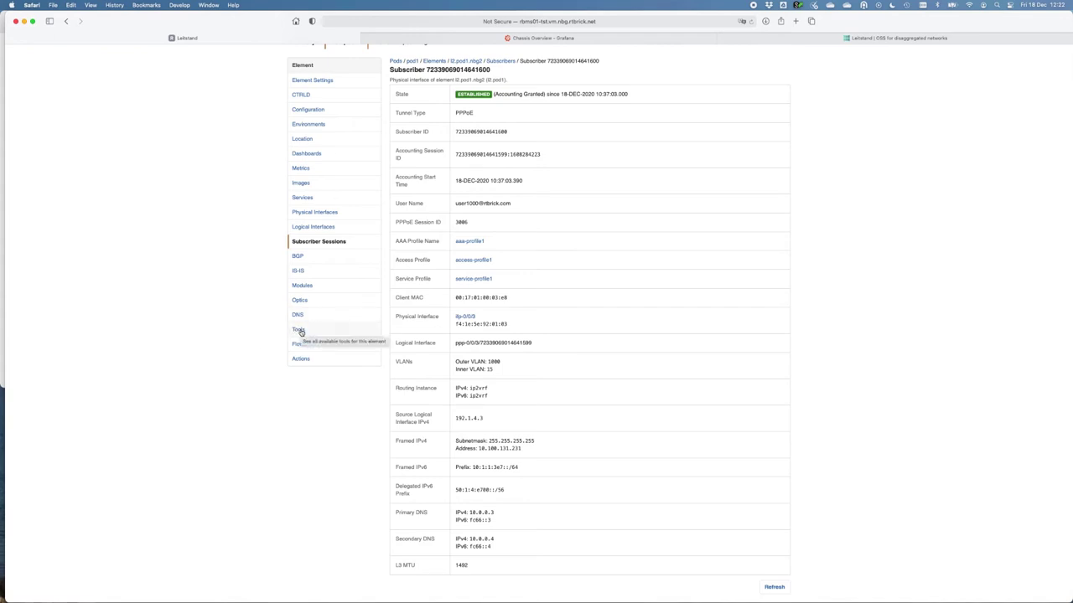
{"action": "left_click", "coordinate": [300, 332]}
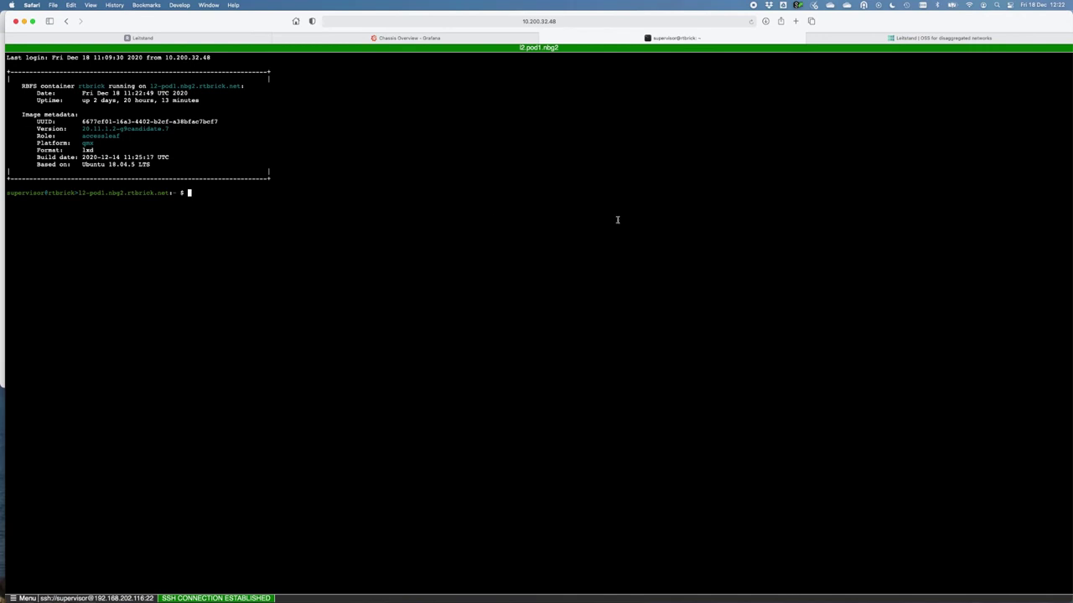
Step: Return from the SSH terminal to the Leitstand tab and show the network overview map
{"action": "left_click", "coordinate": [158, 38]}
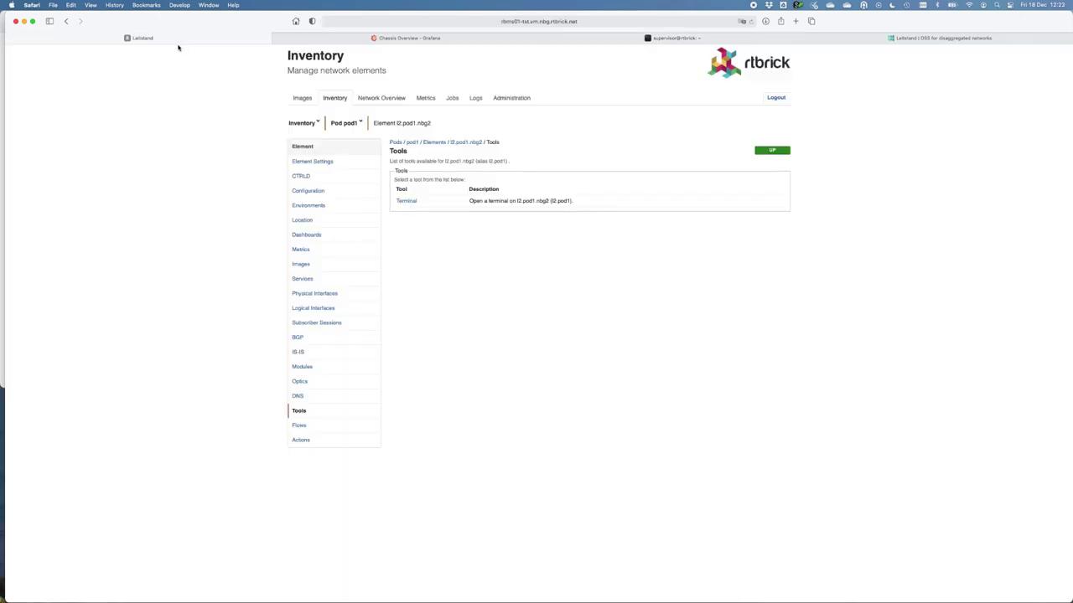
{"action": "left_click", "coordinate": [382, 101]}
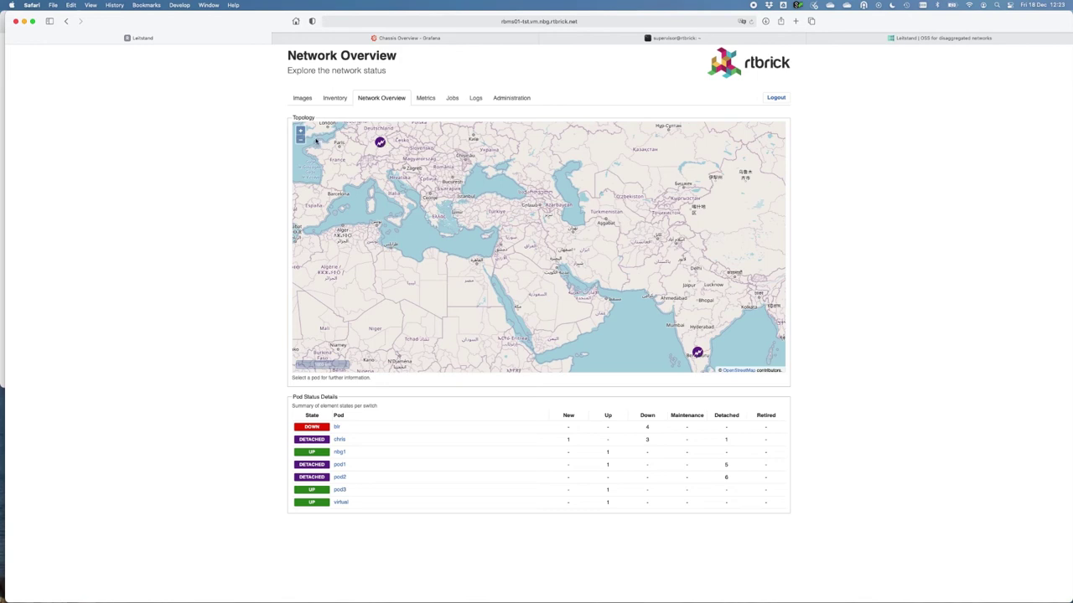
Step: Compare another installation's network map with the main one, then list the software images
{"action": "left_click", "coordinate": [2, 168]}
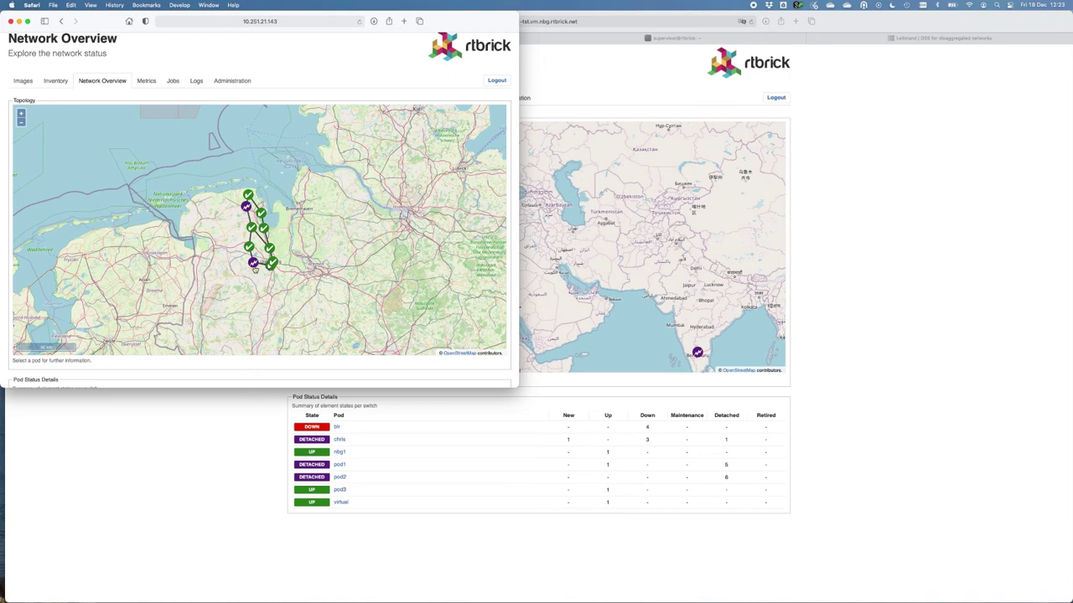
{"action": "left_click", "coordinate": [852, 280]}
{"action": "left_click", "coordinate": [302, 98]}
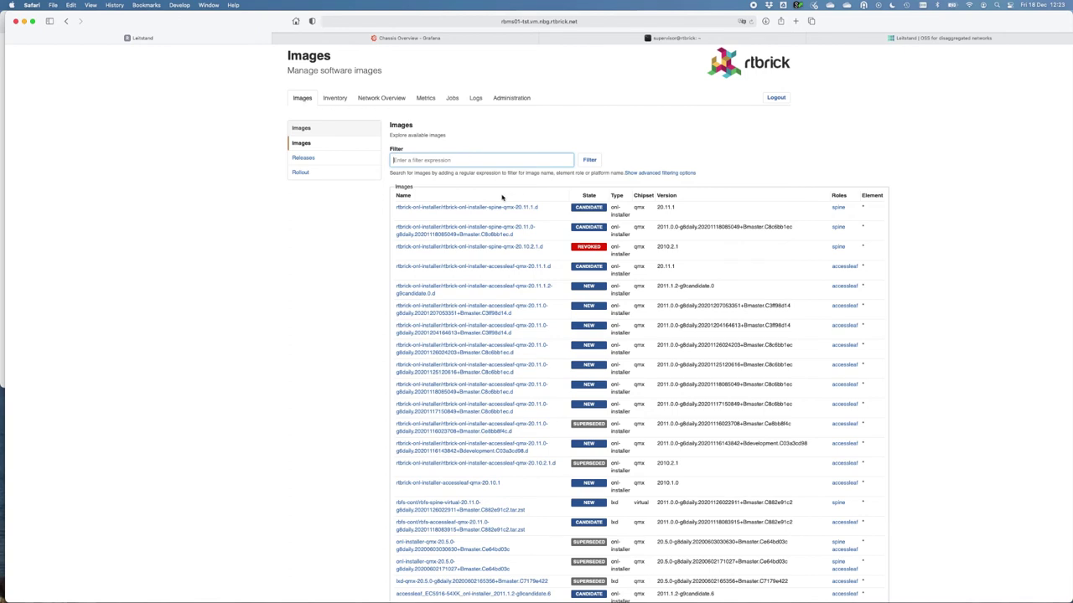
Step: Open image rtbrick-onl-installer-spine-qmx-20.11.1.d and view its Candidate lifecycle state
{"action": "left_click", "coordinate": [494, 209]}
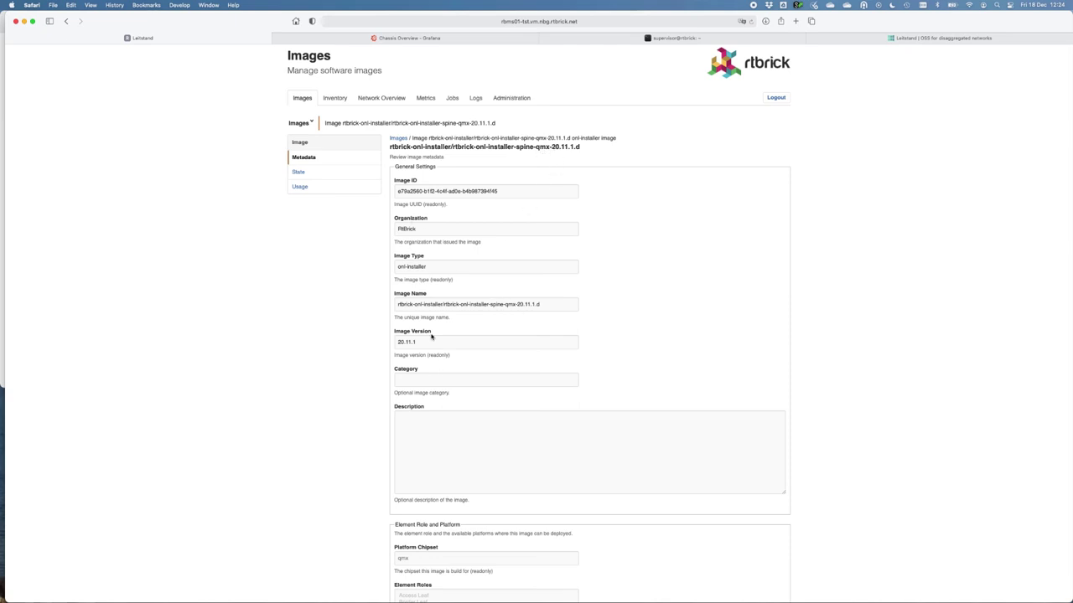
{"action": "left_click", "coordinate": [299, 173]}
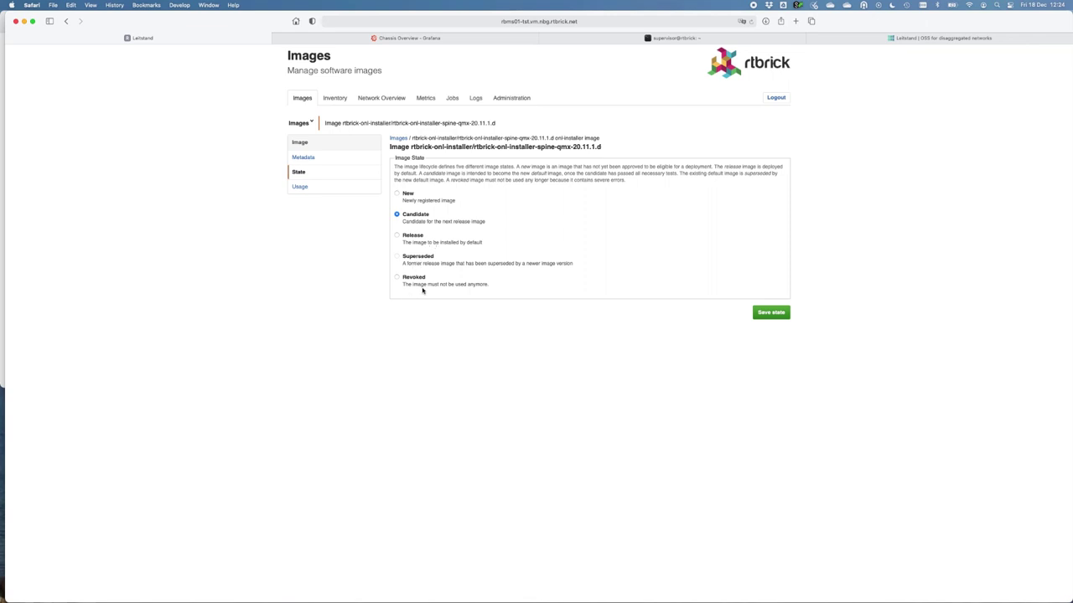
Step: View the ten completed tasks of the Upgrade accessleaf dut1.nbg1 job from the Jobs list
{"action": "left_click", "coordinate": [454, 99]}
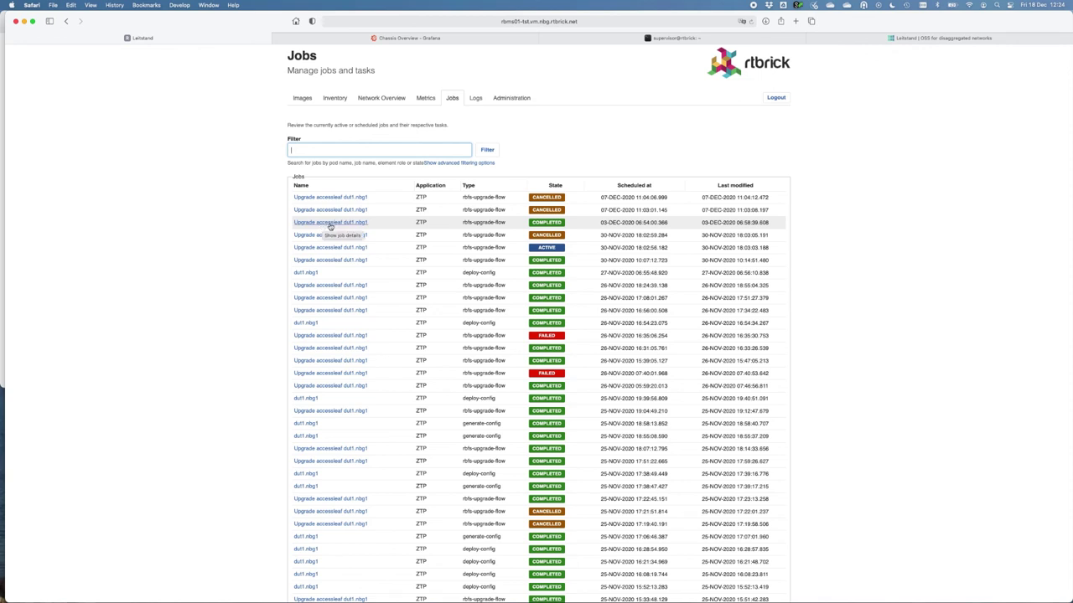
{"action": "left_click", "coordinate": [330, 223]}
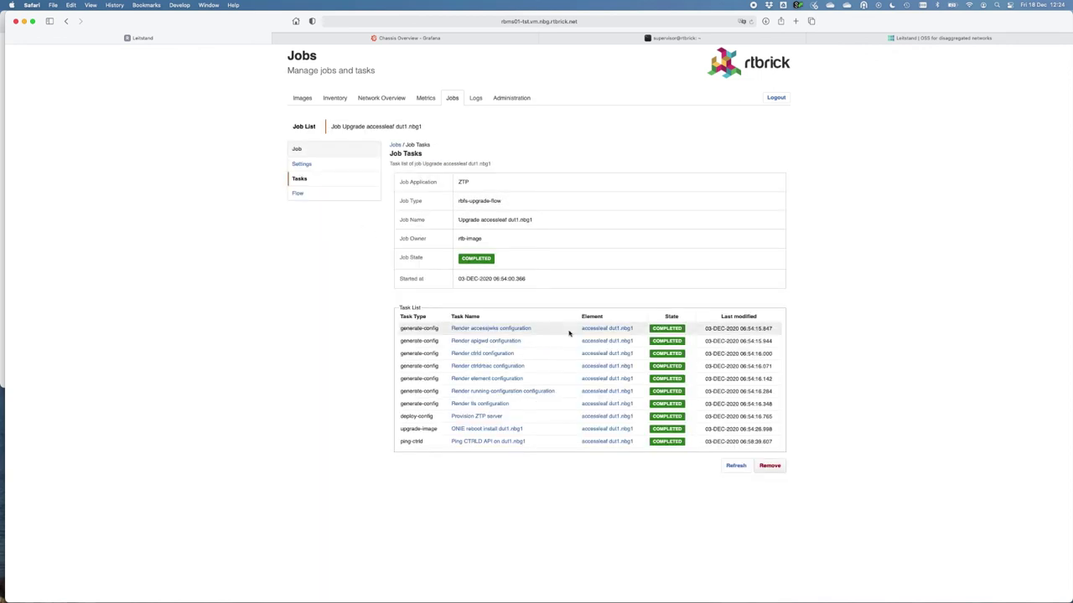